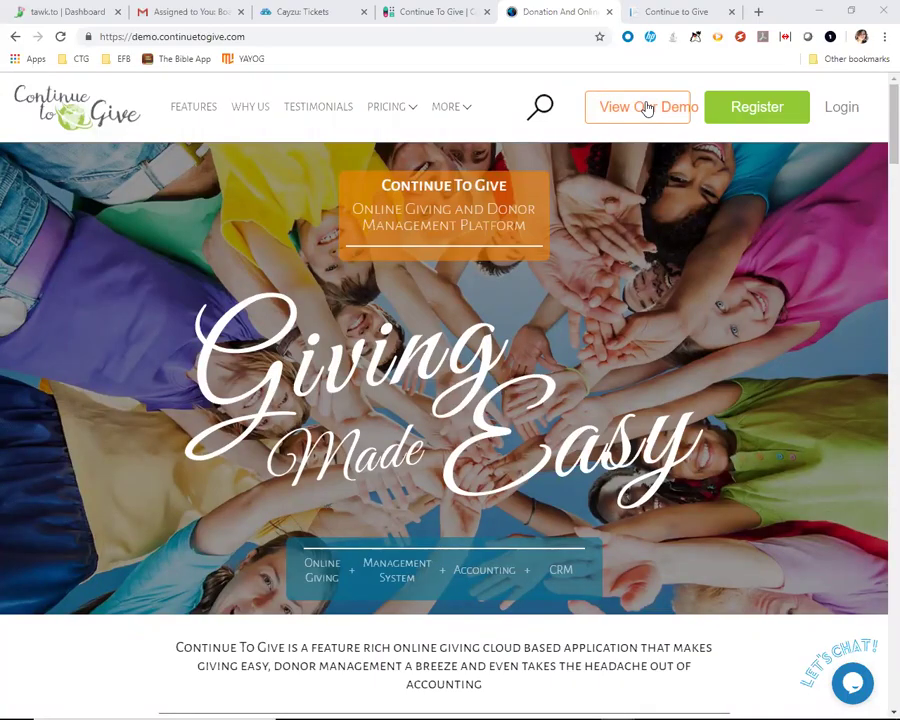
# - Log in to the demo donor account and dismiss the login success message
pyautogui.click(843, 113)
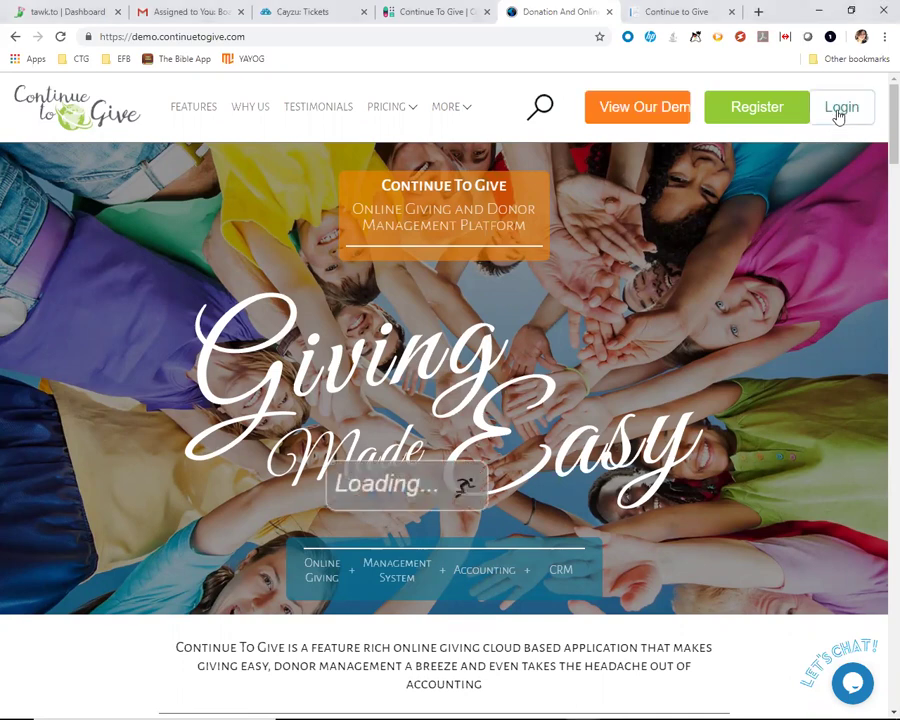
pyautogui.click(243, 352)
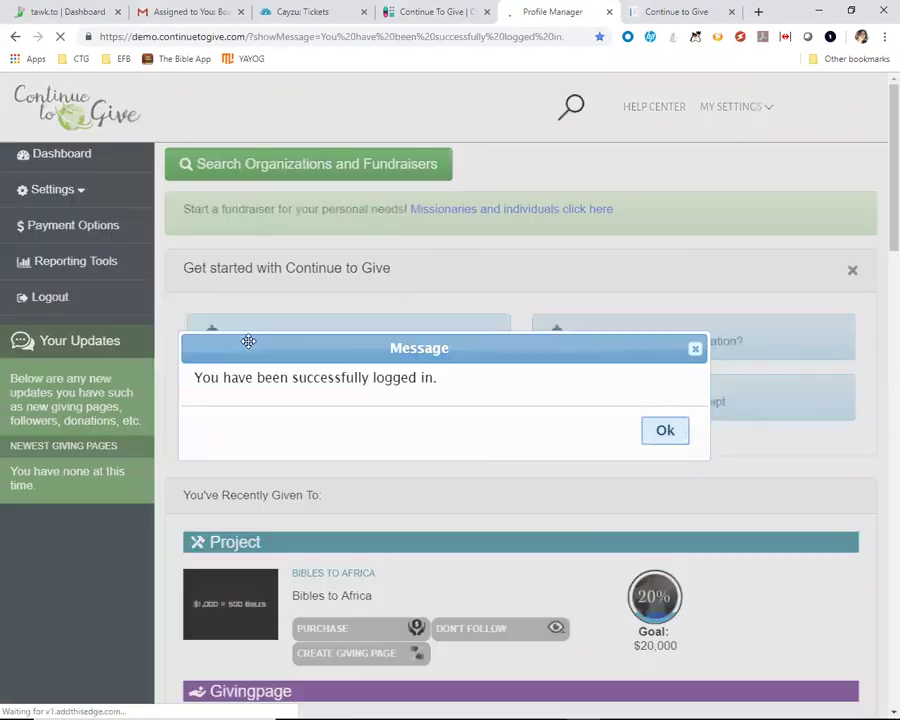
pyautogui.click(659, 433)
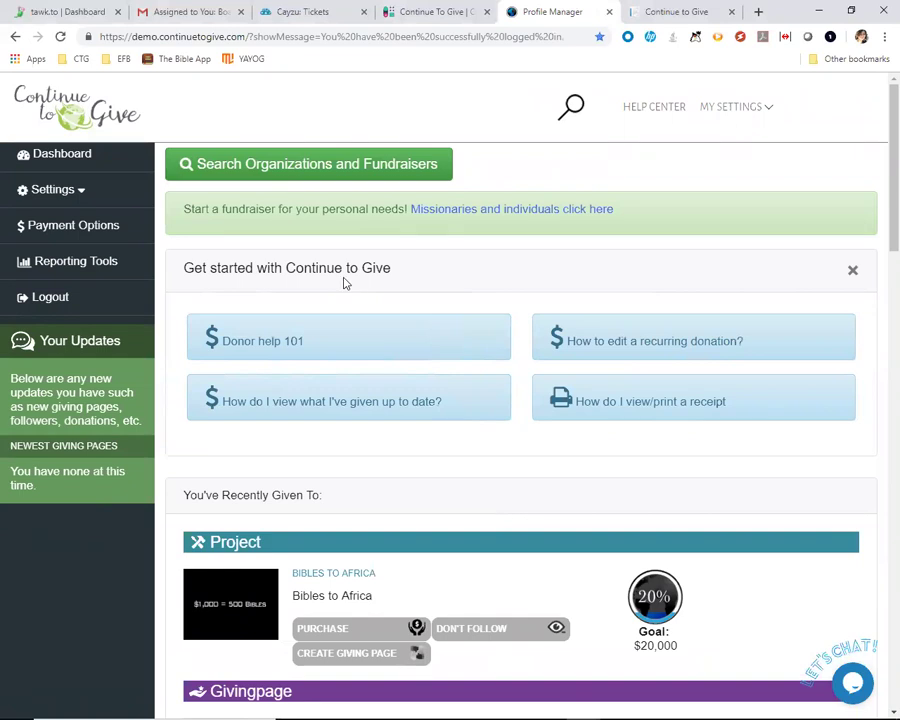
# - Open Reporting Tools and show the 'Recurring Transactions I Make' list
pyautogui.click(53, 263)
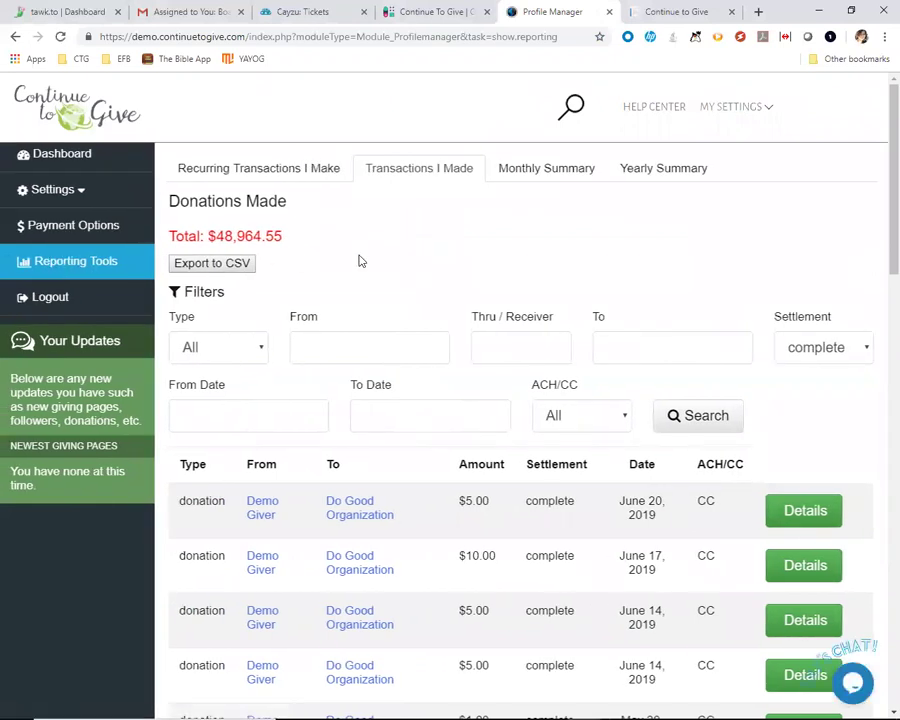
pyautogui.click(260, 174)
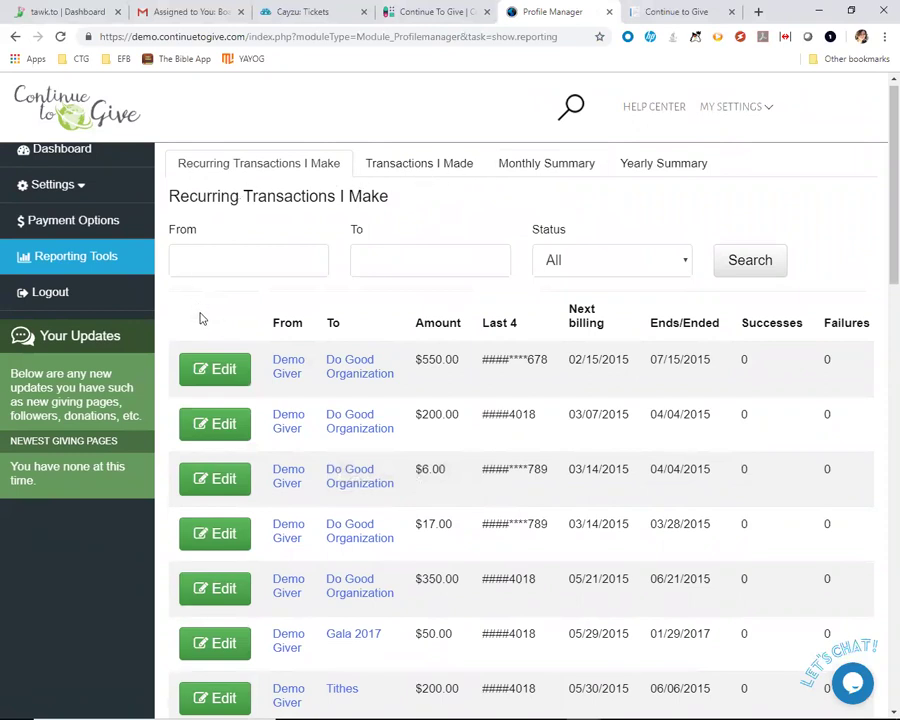
# - Edit the $550 Do Good Organization donation and reveal its full billing details
pyautogui.click(228, 369)
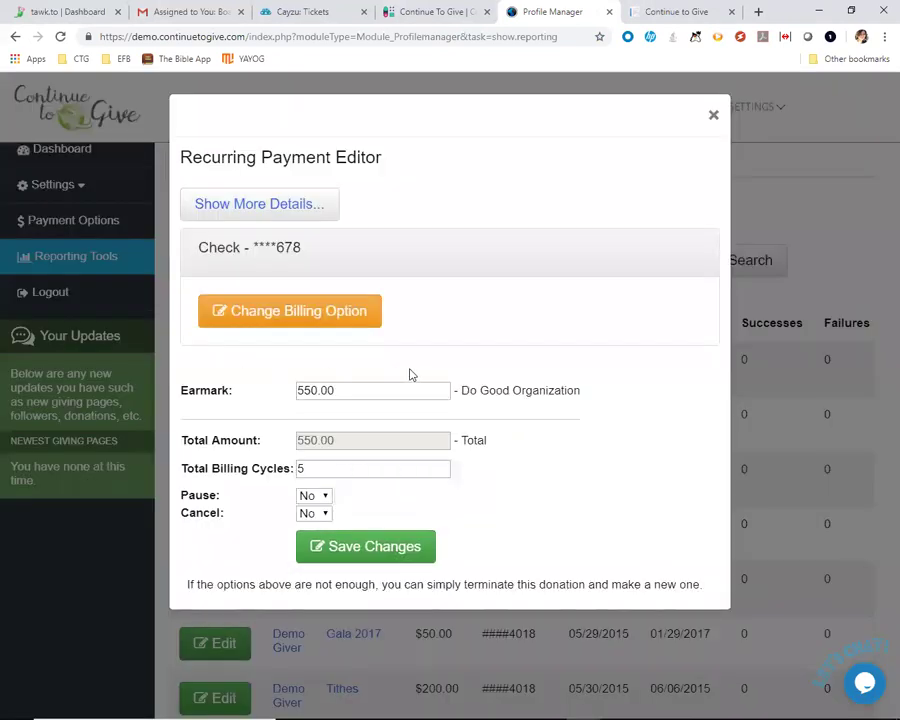
pyautogui.click(275, 207)
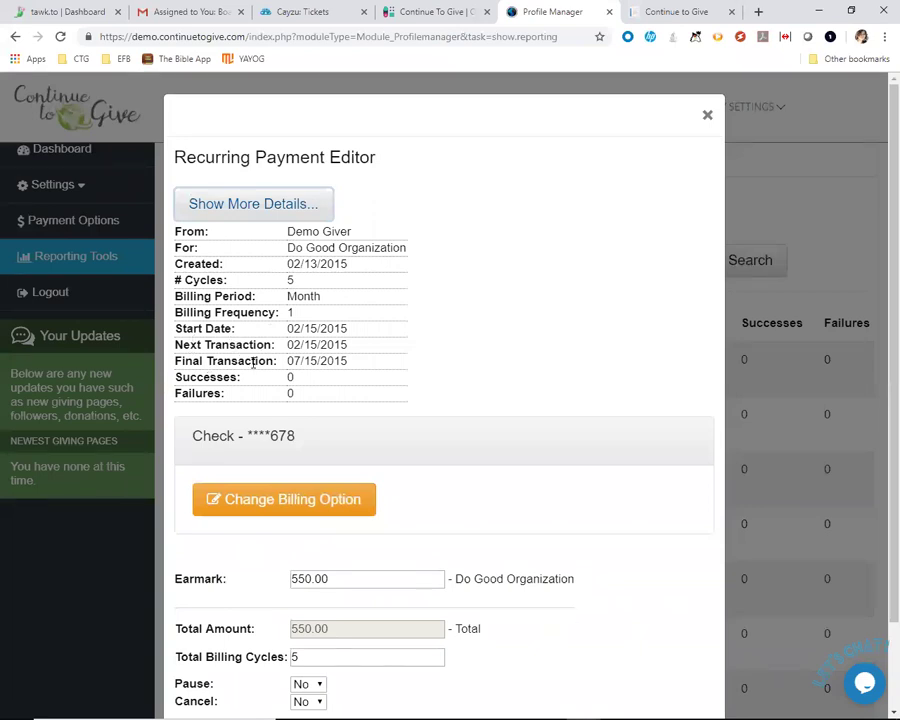
pyautogui.scroll(-2, 421, 422)
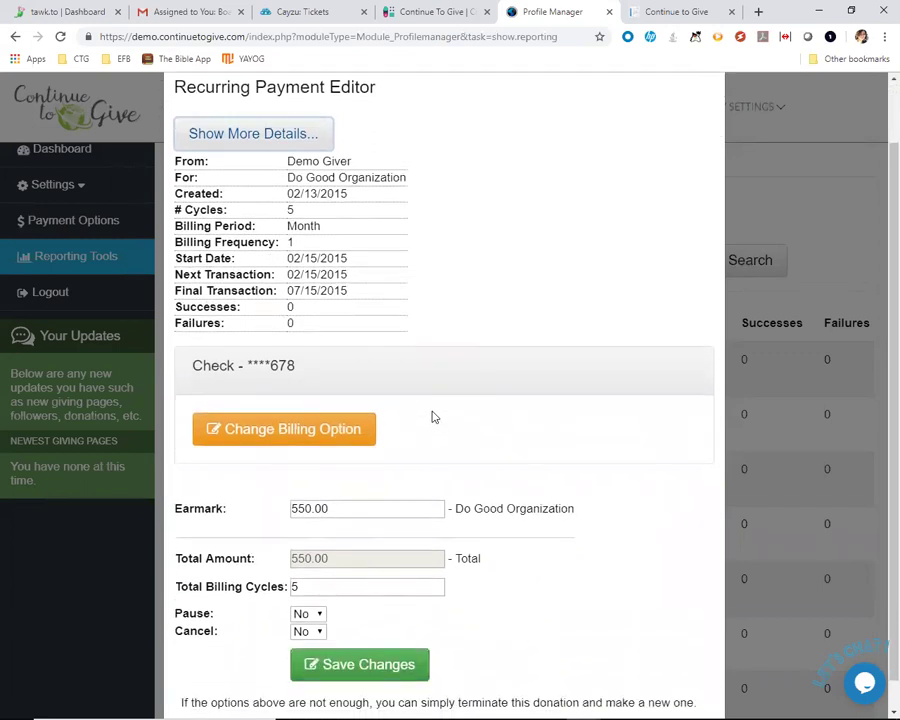
# - Change the donation's billing option to the check ending 789
pyautogui.click(283, 433)
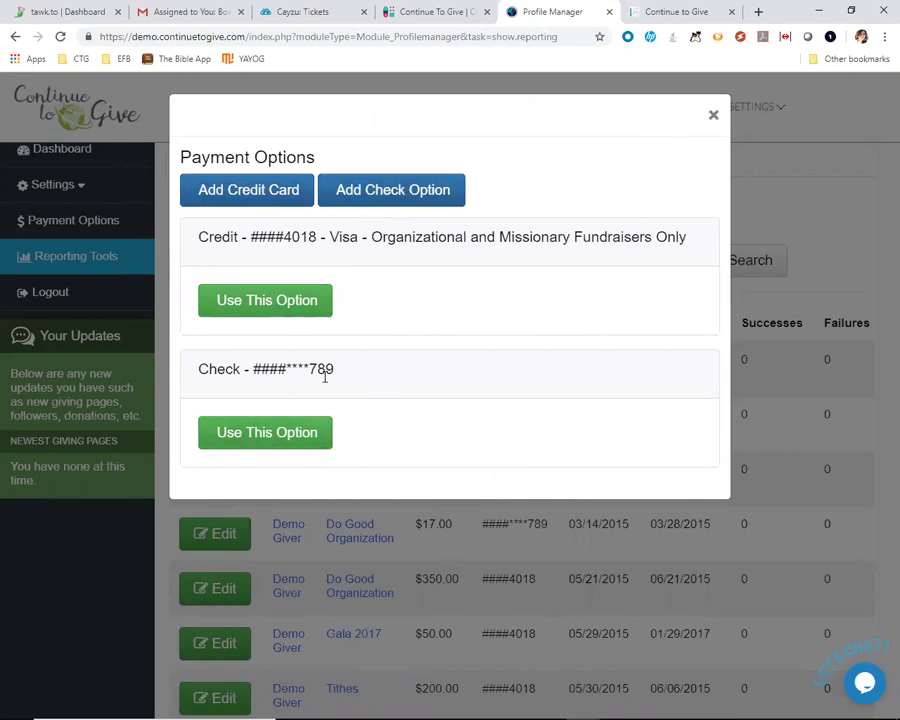
pyautogui.click(263, 438)
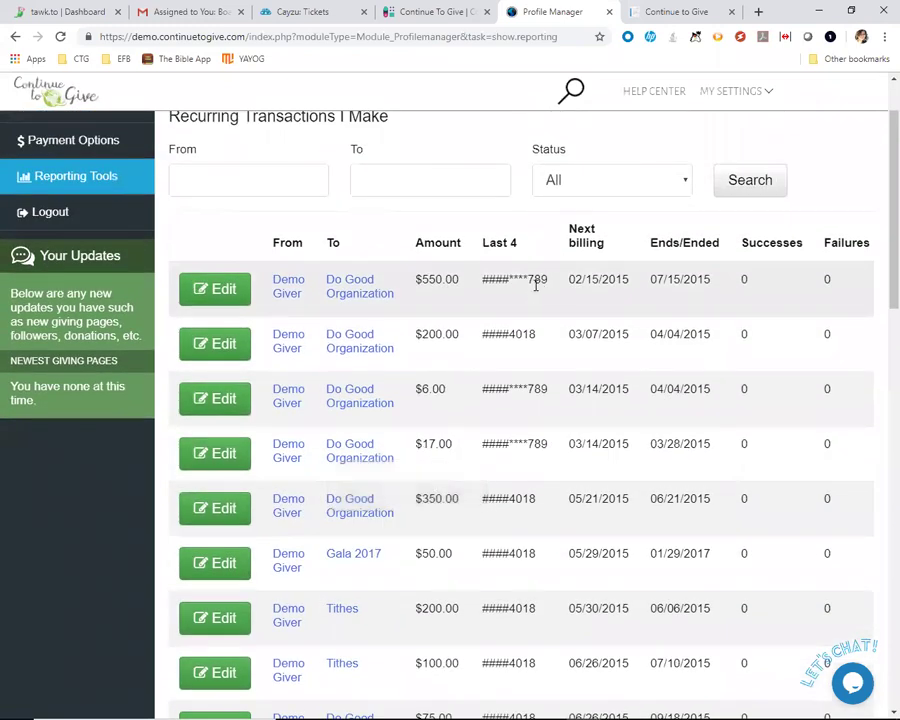
# - Reopen the $550 donation and change its earmark amount to 600
pyautogui.click(222, 291)
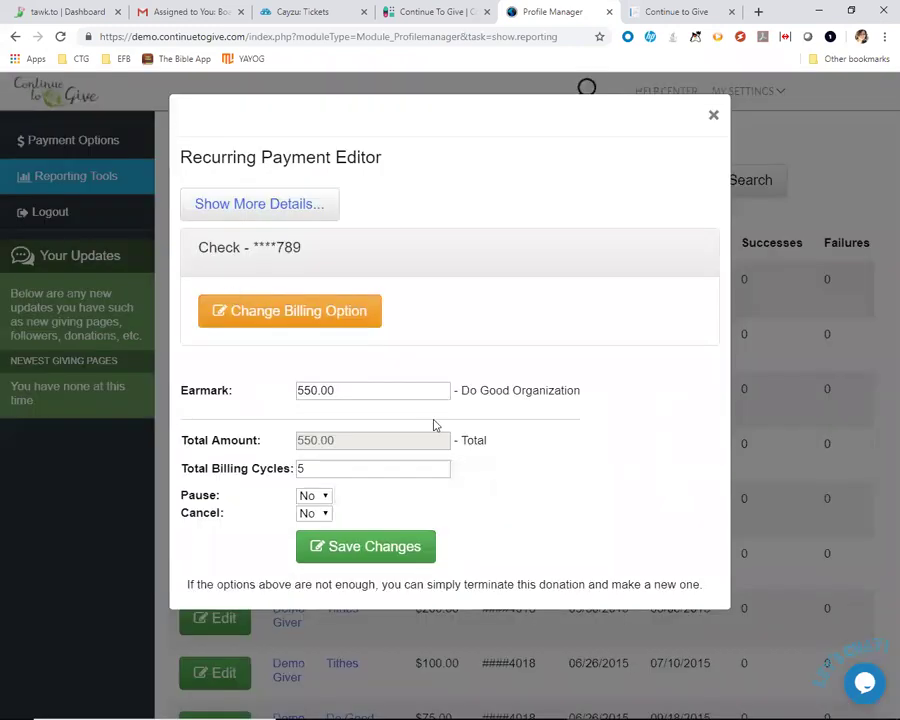
pyautogui.click(320, 391)
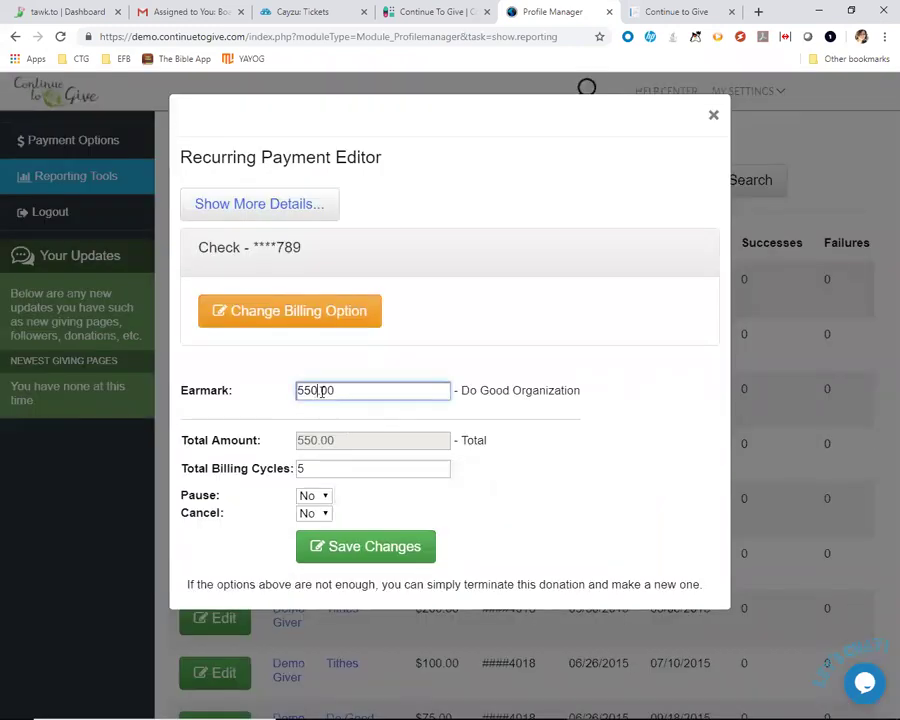
pyautogui.press('BackSpace')
pyautogui.press('BackSpace')
pyautogui.press('BackSpace')
pyautogui.write('600')
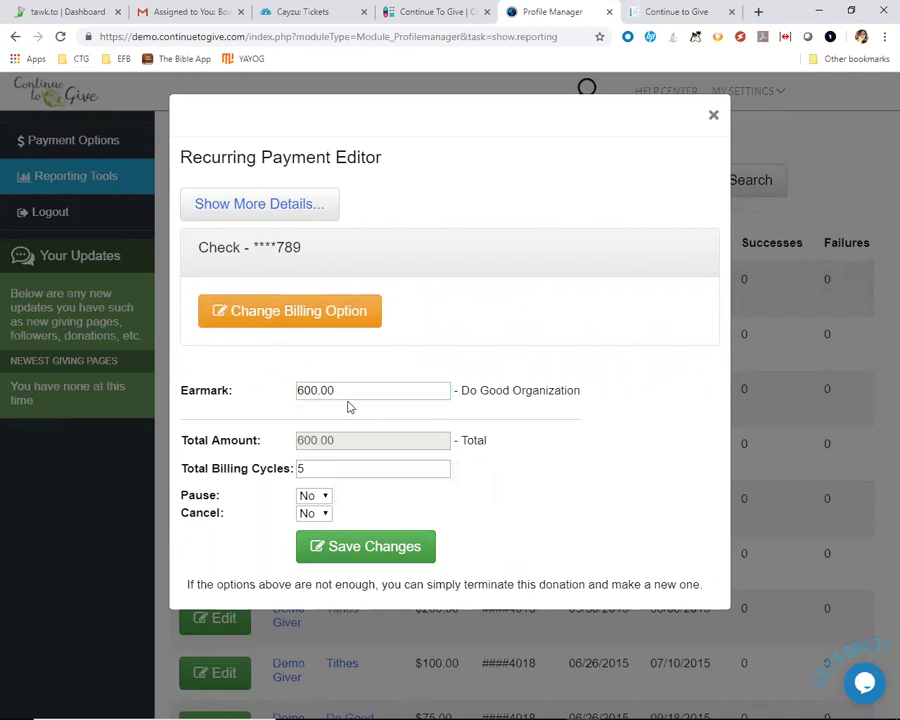
pyautogui.click(366, 426)
# - Set Total Billing Cycles to 2, save the changes and close the editor
pyautogui.click(322, 467)
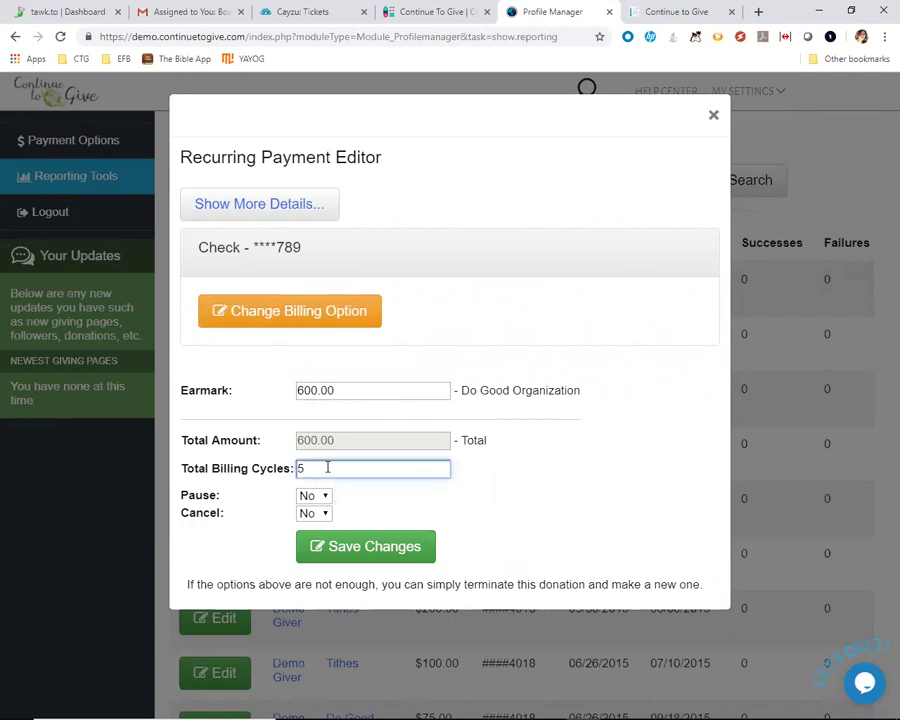
pyautogui.press('BackSpace')
pyautogui.write('2')
pyautogui.click(354, 554)
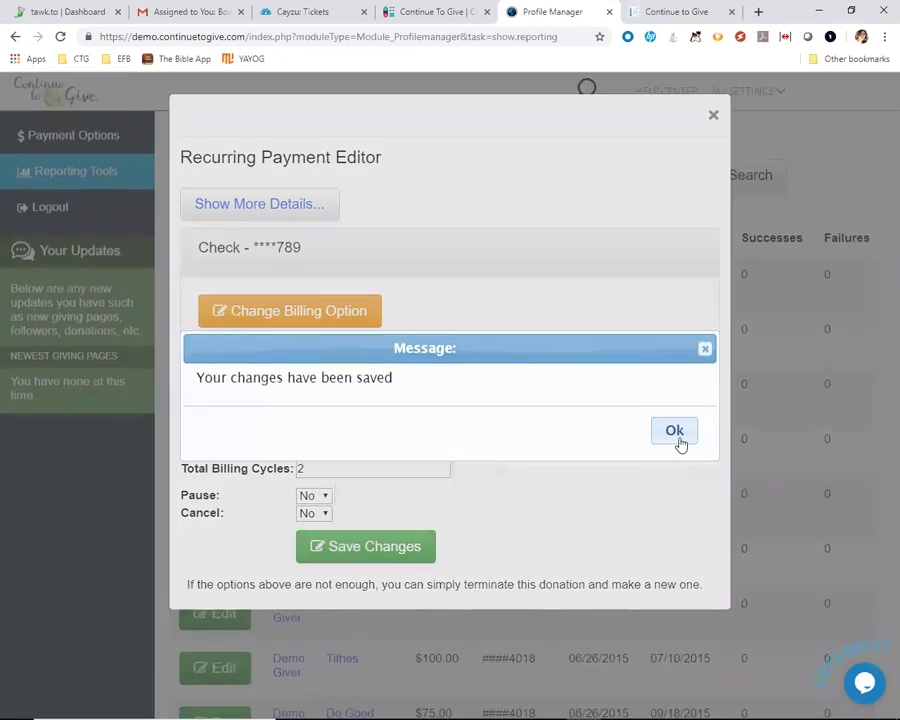
pyautogui.click(673, 428)
pyautogui.click(714, 116)
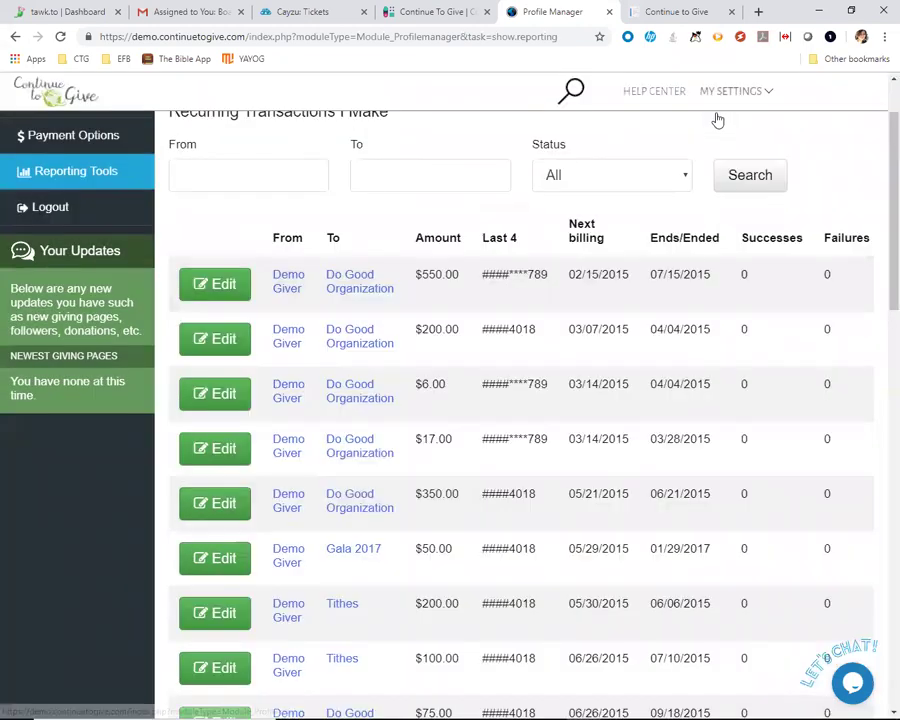
# - Reload the page and return to the 'Recurring Transactions I Make' list
pyautogui.click(61, 37)
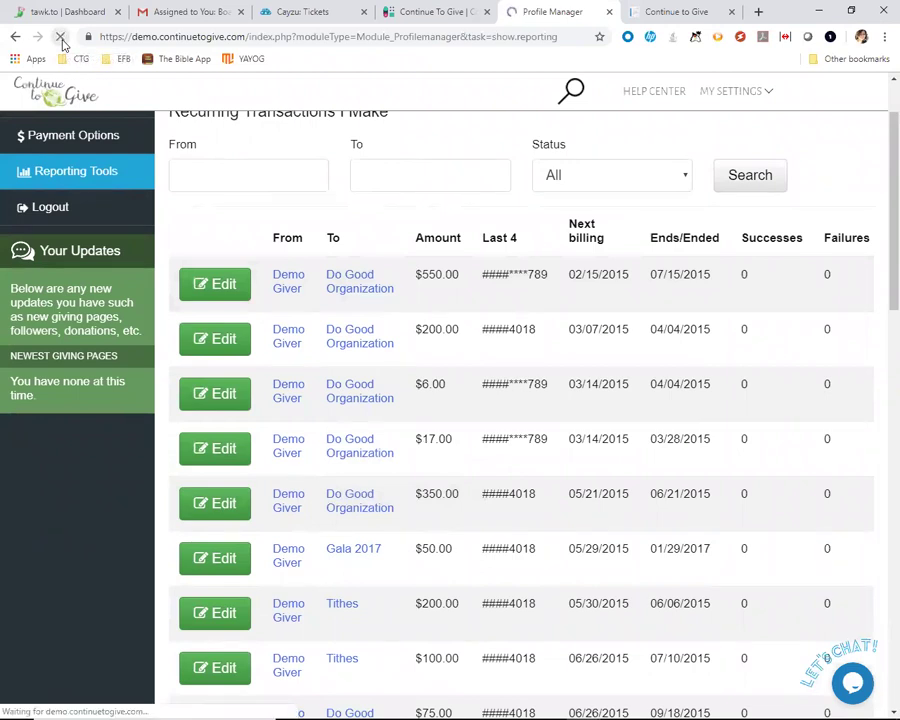
pyautogui.scroll(2, 255, 150)
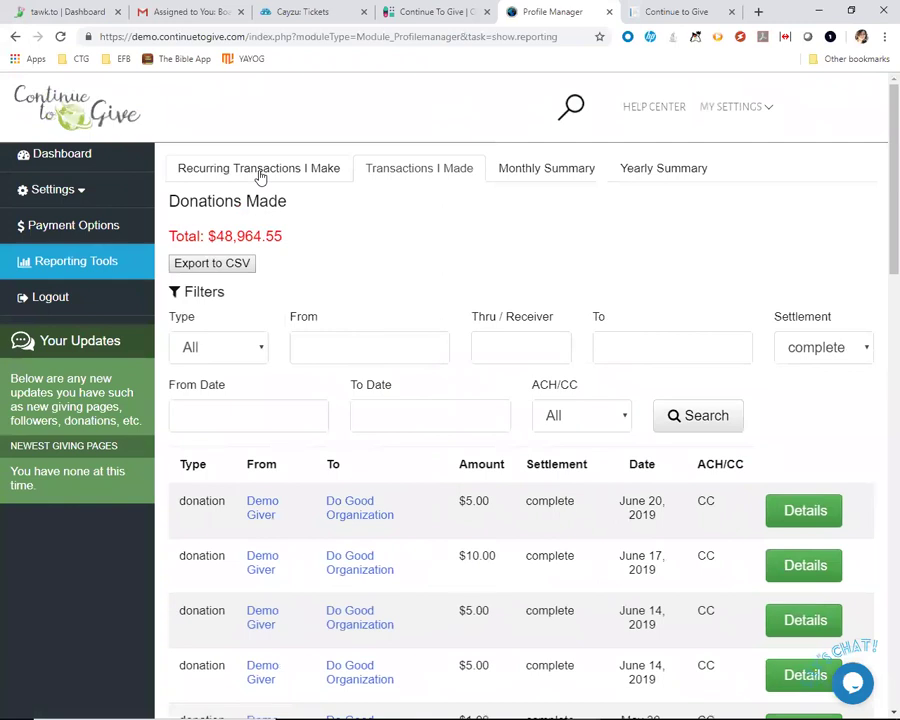
pyautogui.click(259, 172)
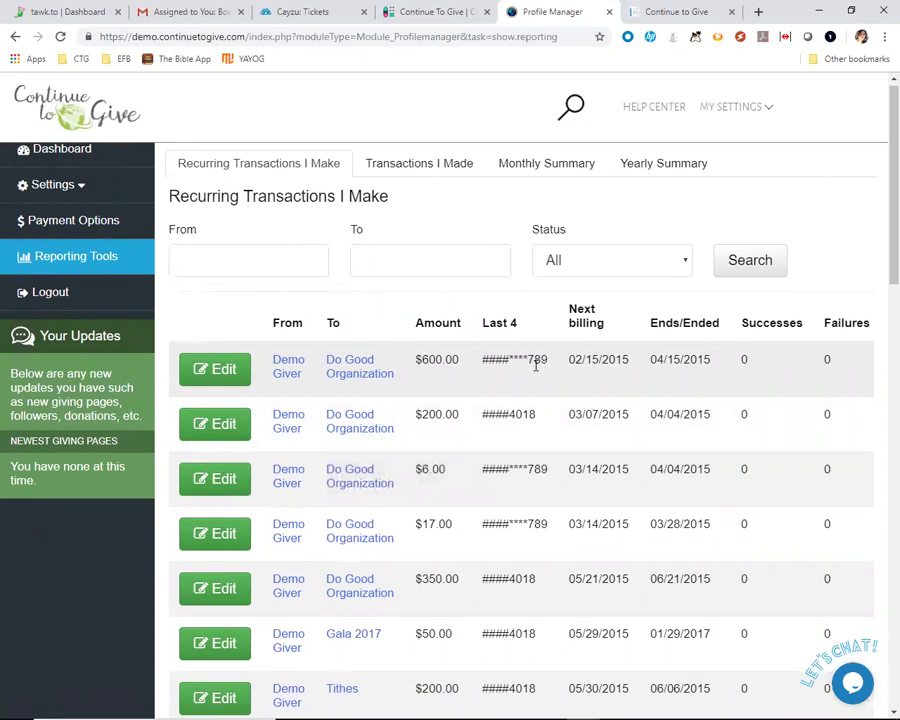
# - Set Pause to Yes on the $600 donation and close the editor
pyautogui.click(215, 378)
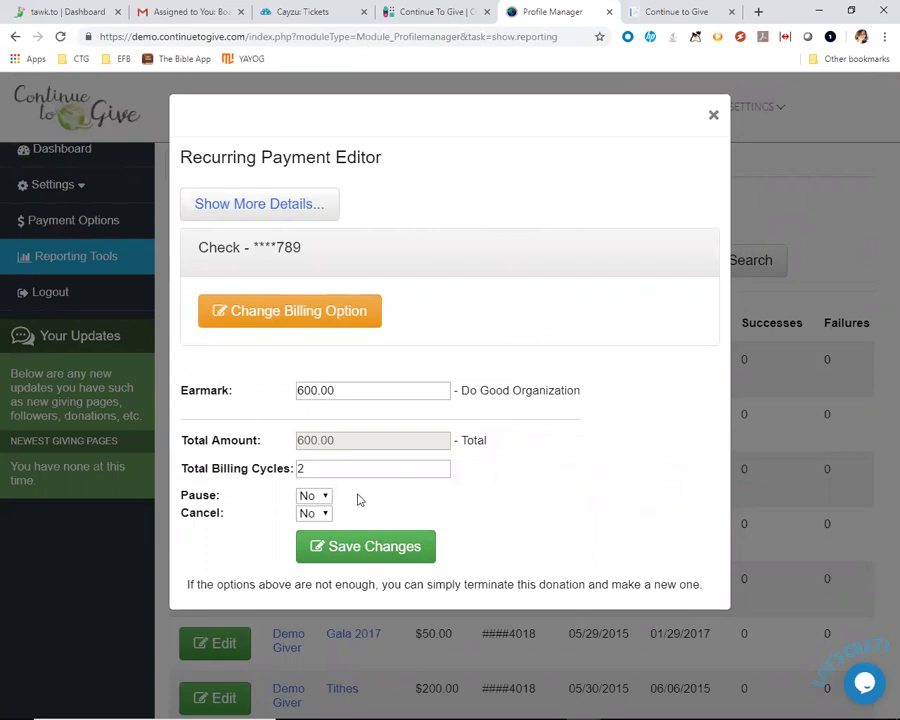
pyautogui.click(320, 495)
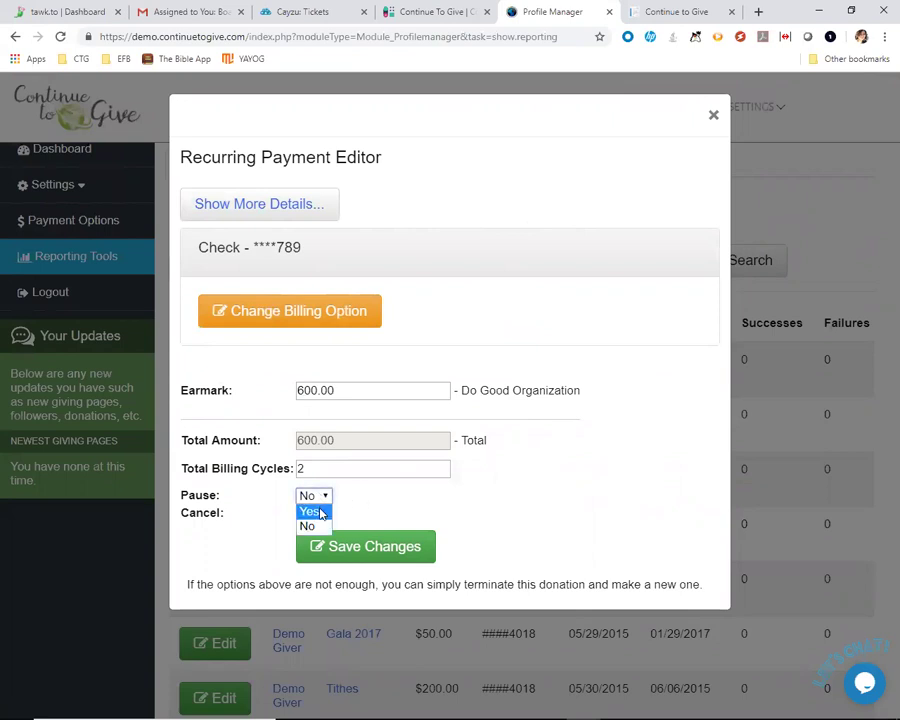
pyautogui.click(320, 512)
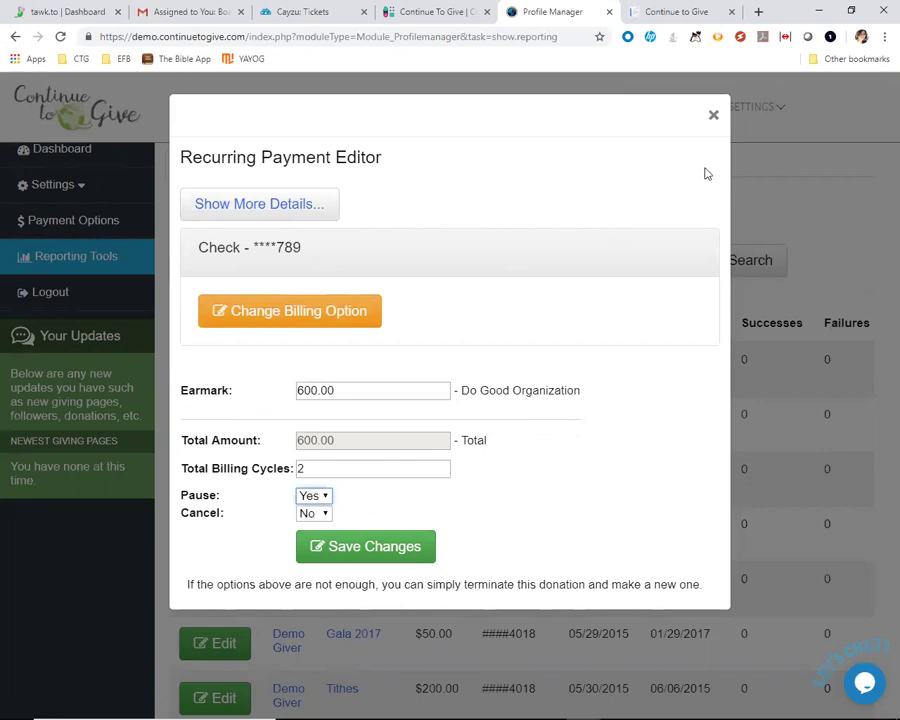
pyautogui.click(714, 116)
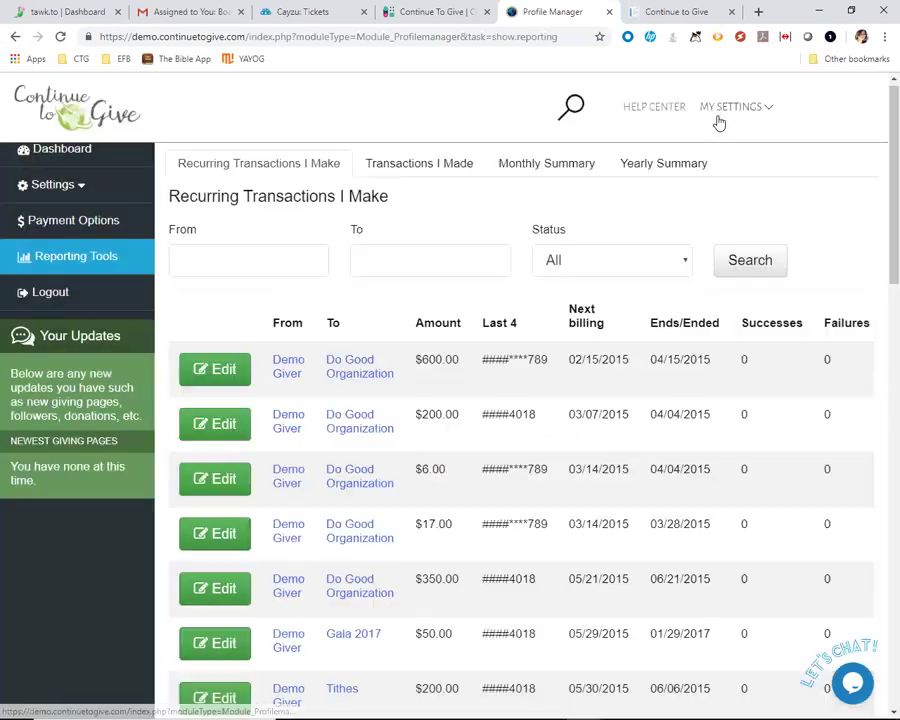
# - Open the Help Center support portal and scroll down to its help categories
pyautogui.click(640, 110)
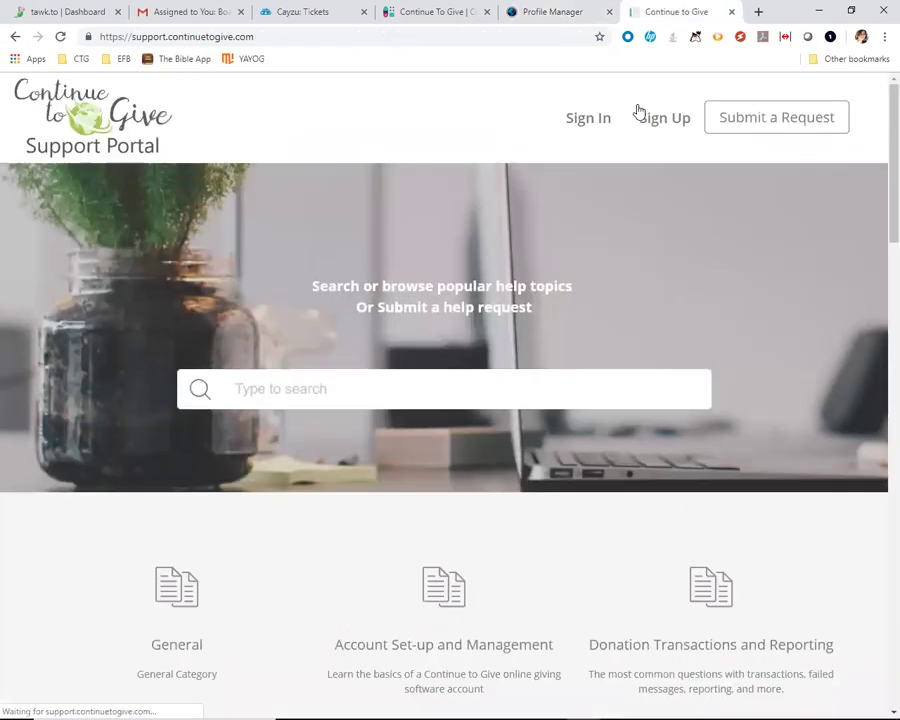
pyautogui.scroll(-1, 483, 378)
pyautogui.scroll(-2, 483, 378)
pyautogui.scroll(-2, 483, 378)
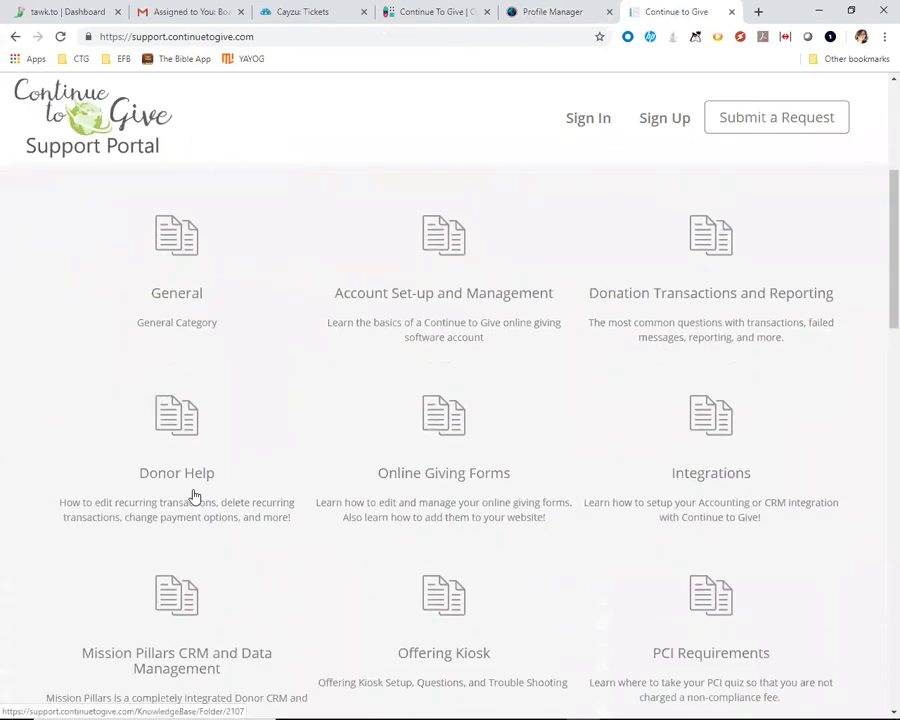